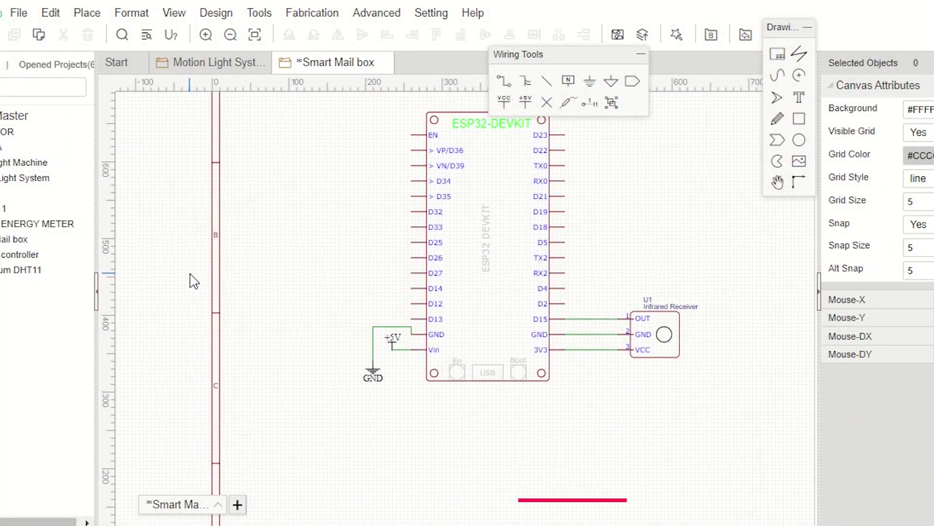
{"action": "scroll", "coordinate": [285, 342], "scroll_direction": "down", "scroll_amount": 1}
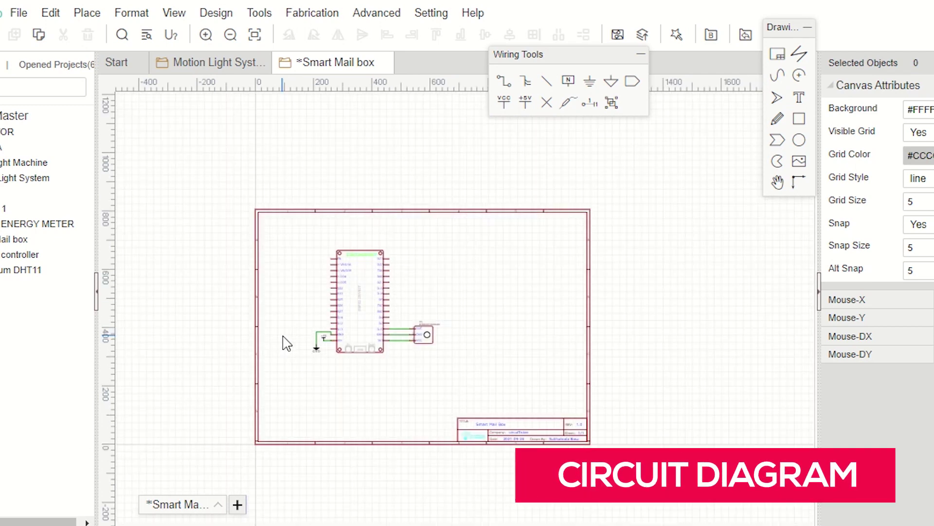
{"action": "scroll", "coordinate": [286, 342], "scroll_direction": "down", "scroll_amount": 1}
{"action": "scroll", "coordinate": [387, 379], "scroll_direction": "up", "scroll_amount": 3}
{"action": "scroll", "coordinate": [522, 447], "scroll_direction": "up", "scroll_amount": 1}
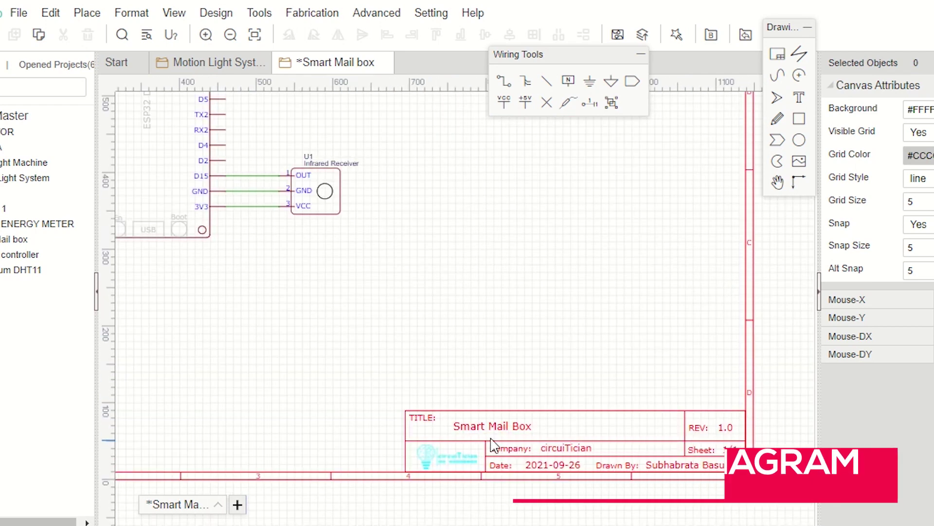
{"action": "scroll", "coordinate": [446, 441], "scroll_direction": "up", "scroll_amount": 1}
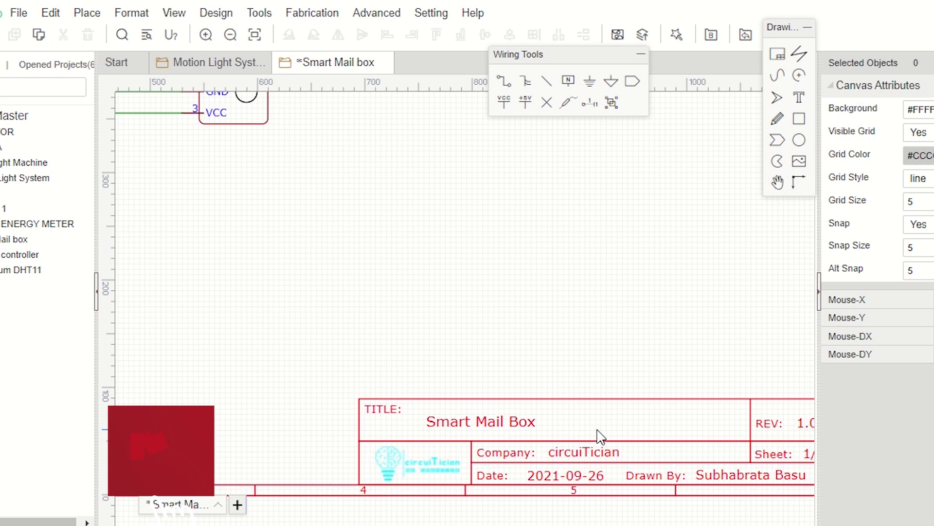
{"action": "scroll", "coordinate": [615, 438], "scroll_direction": "down", "scroll_amount": 1}
{"action": "scroll", "coordinate": [597, 434], "scroll_direction": "down", "scroll_amount": 2}
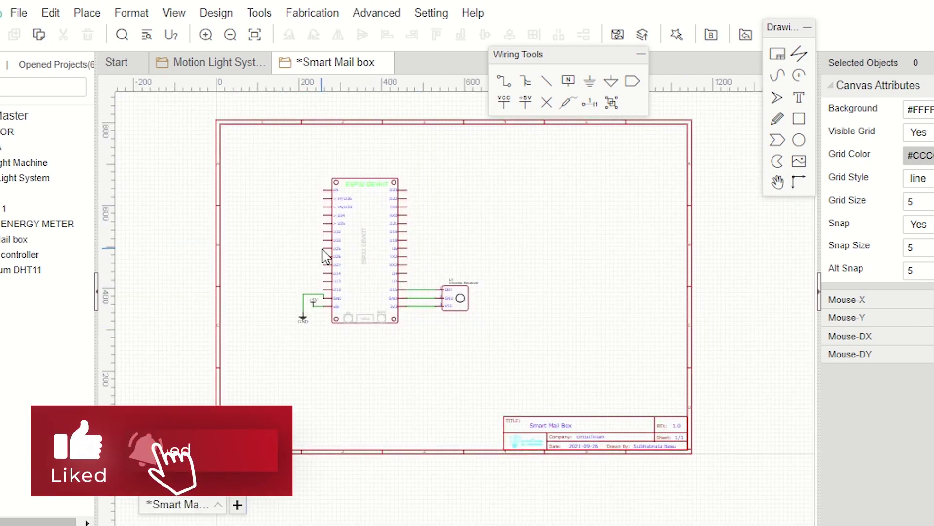
{"action": "scroll", "coordinate": [335, 260], "scroll_direction": "up", "scroll_amount": 3}
{"action": "scroll", "coordinate": [353, 268], "scroll_direction": "up", "scroll_amount": 1}
{"action": "scroll", "coordinate": [358, 270], "scroll_direction": "up", "scroll_amount": 1}
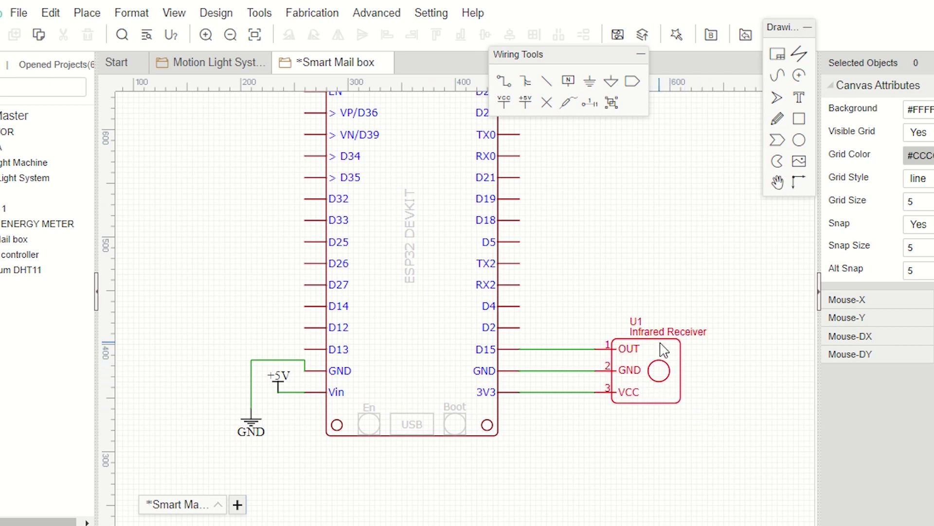
{"action": "scroll", "coordinate": [612, 417], "scroll_direction": "up", "scroll_amount": 2}
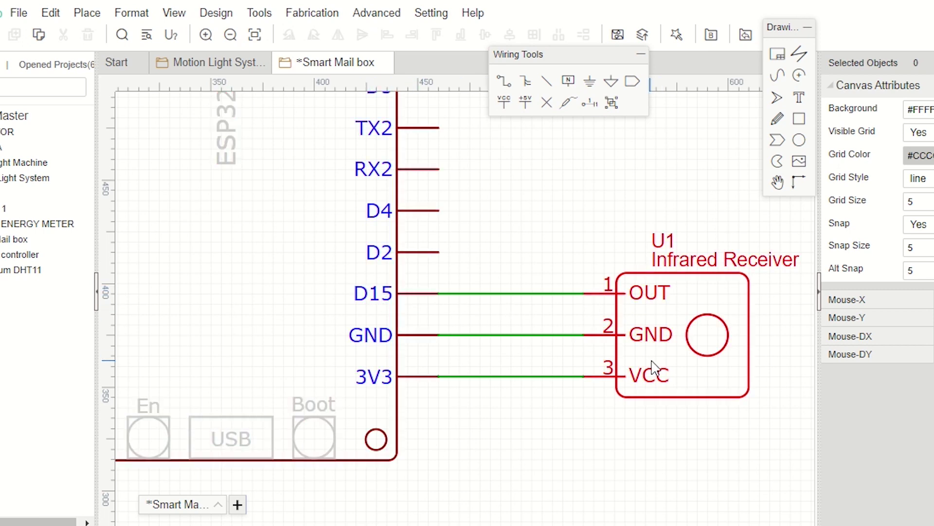
{"action": "scroll", "coordinate": [664, 369], "scroll_direction": "down", "scroll_amount": 3}
{"action": "scroll", "coordinate": [451, 376], "scroll_direction": "up", "scroll_amount": 1}
{"action": "scroll", "coordinate": [416, 369], "scroll_direction": "up", "scroll_amount": 1}
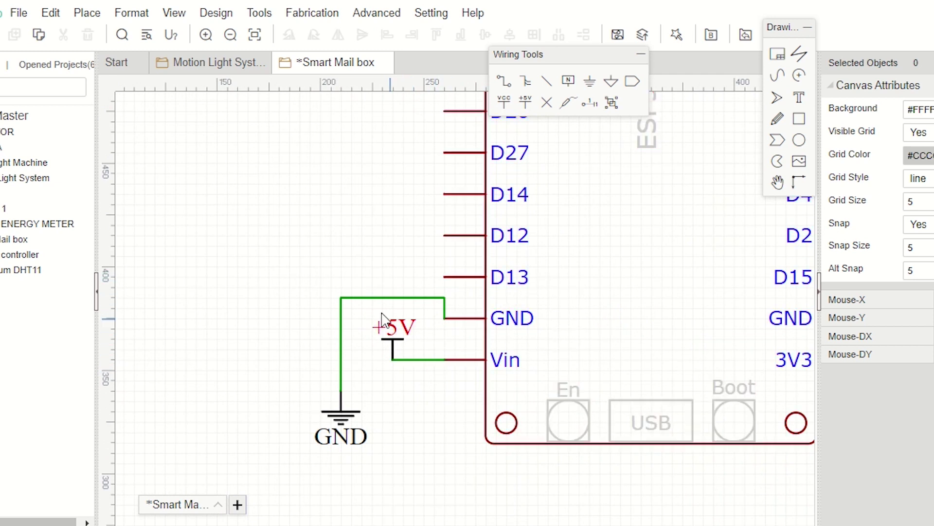
{"action": "scroll", "coordinate": [438, 321], "scroll_direction": "down", "scroll_amount": 1}
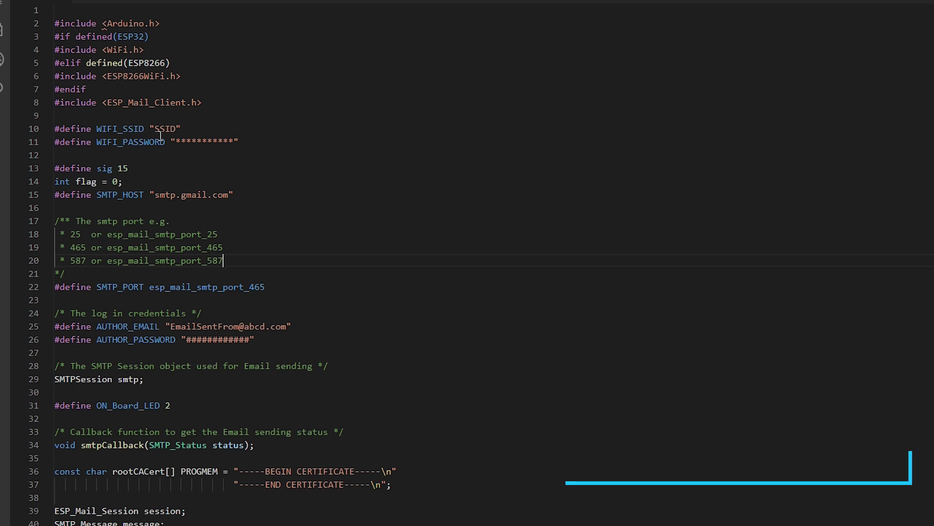
Step: Select the Wi-Fi SSID and password placeholders in the ESP32 sketch
{"action": "double_click", "coordinate": [165, 129]}
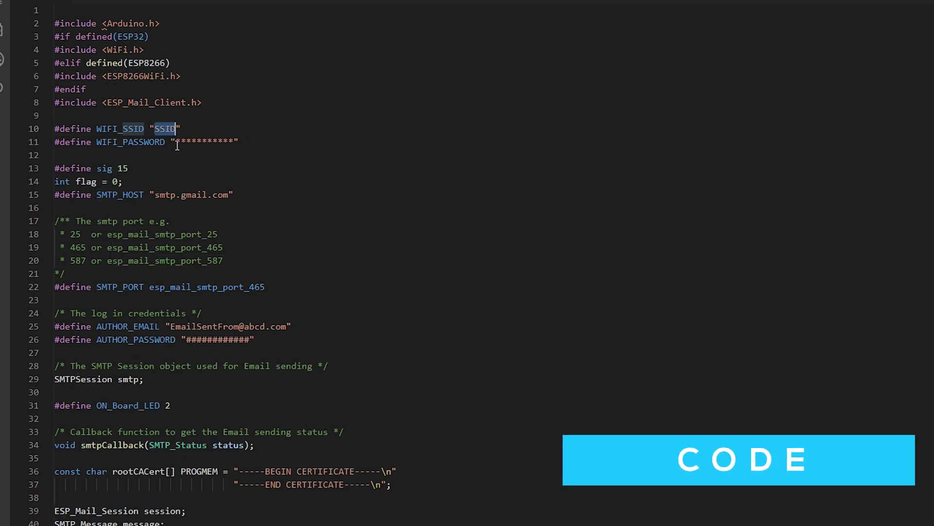
{"action": "left_click_drag", "start_coordinate": [178, 142], "coordinate": [243, 148]}
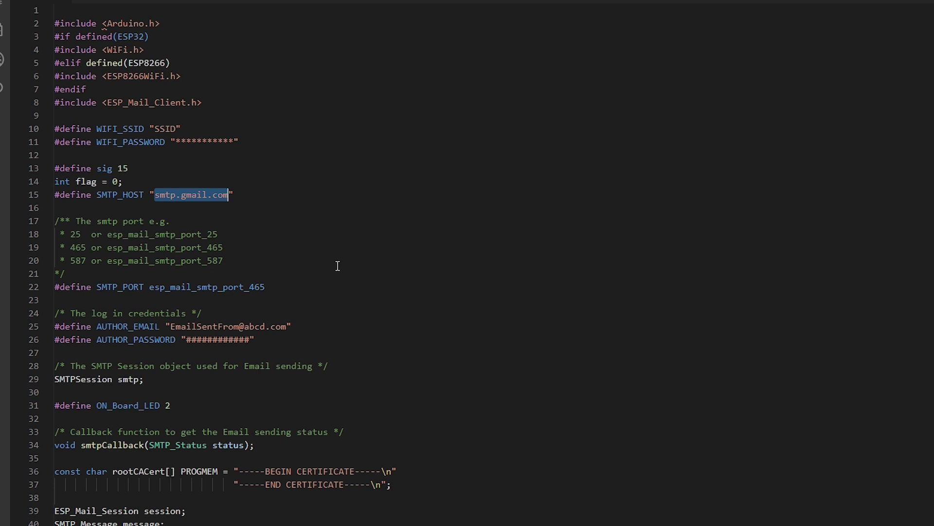
{"action": "scroll", "coordinate": [337, 266], "scroll_direction": "down", "scroll_amount": 2}
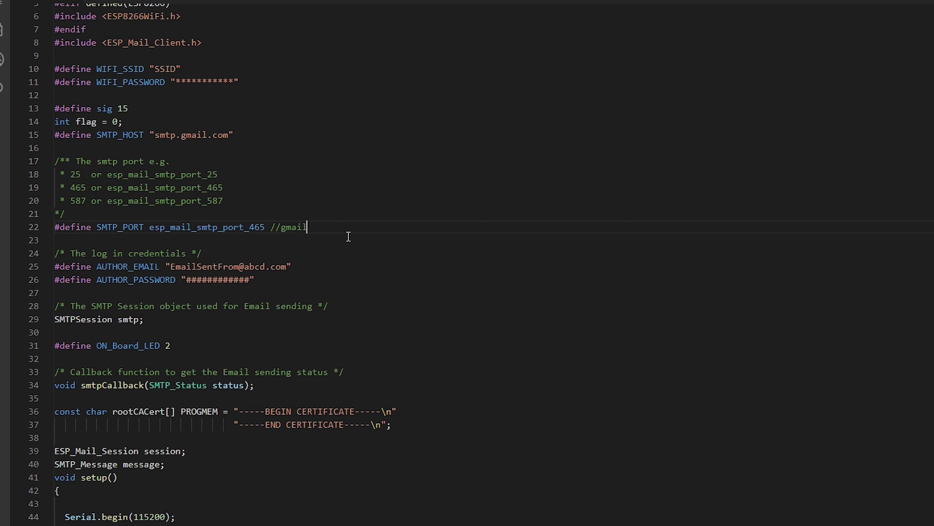
{"action": "scroll", "coordinate": [335, 261], "scroll_direction": "down", "scroll_amount": 2}
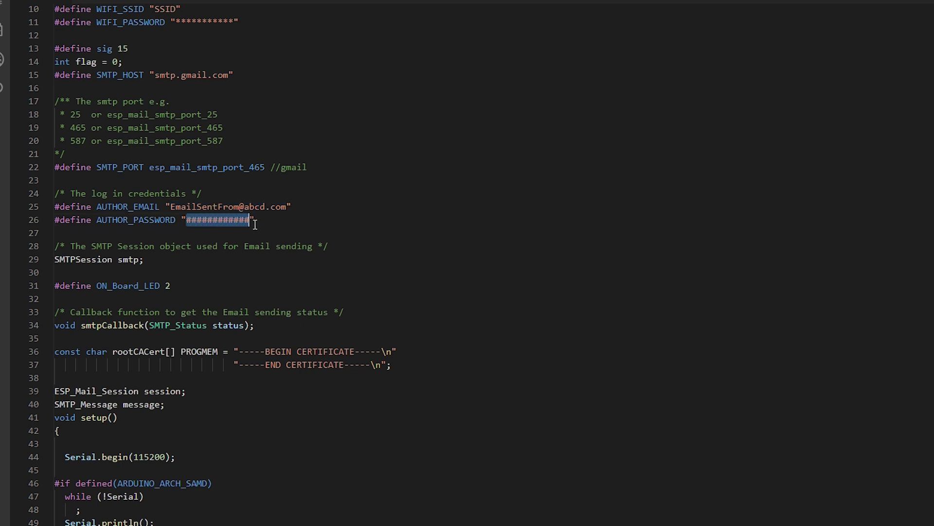
{"action": "scroll", "coordinate": [263, 228], "scroll_direction": "down", "scroll_amount": 2}
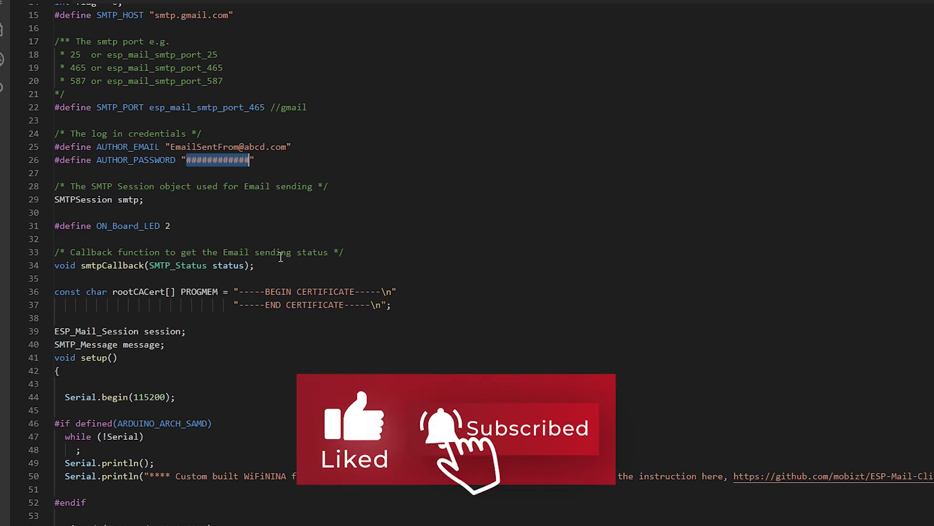
{"action": "scroll", "coordinate": [280, 256], "scroll_direction": "down", "scroll_amount": 3}
{"action": "scroll", "coordinate": [280, 256], "scroll_direction": "down", "scroll_amount": 3}
{"action": "scroll", "coordinate": [280, 256], "scroll_direction": "down", "scroll_amount": 3}
{"action": "scroll", "coordinate": [280, 257], "scroll_direction": "down", "scroll_amount": 2}
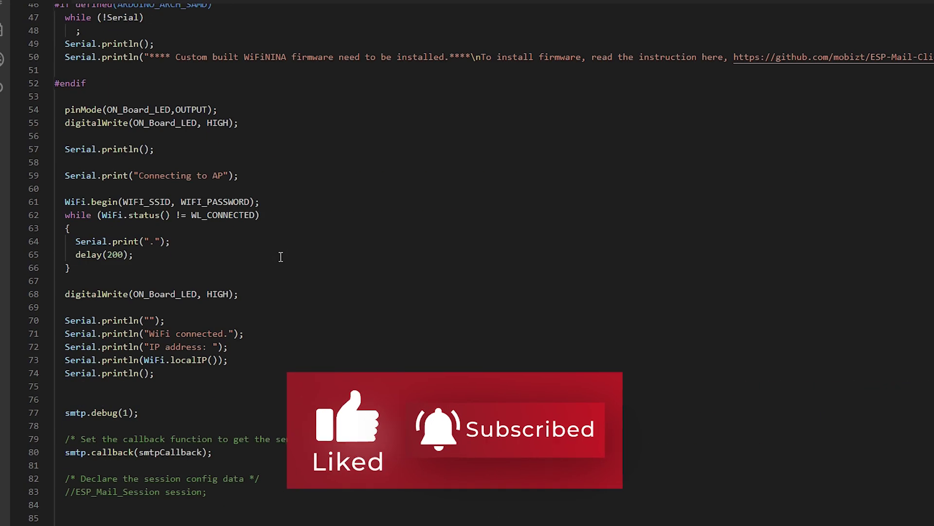
{"action": "scroll", "coordinate": [281, 257], "scroll_direction": "down", "scroll_amount": 2}
{"action": "scroll", "coordinate": [280, 256], "scroll_direction": "down", "scroll_amount": 2}
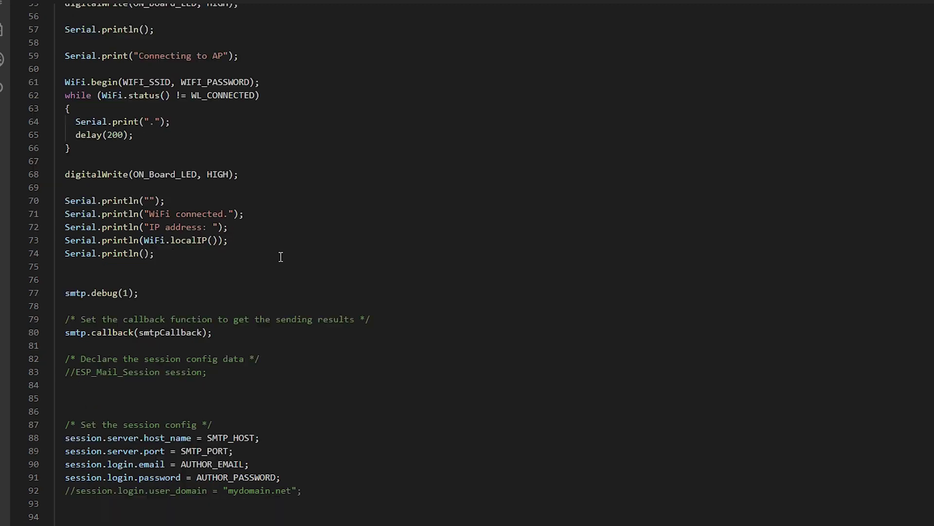
{"action": "scroll", "coordinate": [281, 256], "scroll_direction": "down", "scroll_amount": 2}
{"action": "scroll", "coordinate": [280, 256], "scroll_direction": "down", "scroll_amount": 1}
{"action": "scroll", "coordinate": [280, 256], "scroll_direction": "down", "scroll_amount": 3}
{"action": "scroll", "coordinate": [281, 257], "scroll_direction": "down", "scroll_amount": 2}
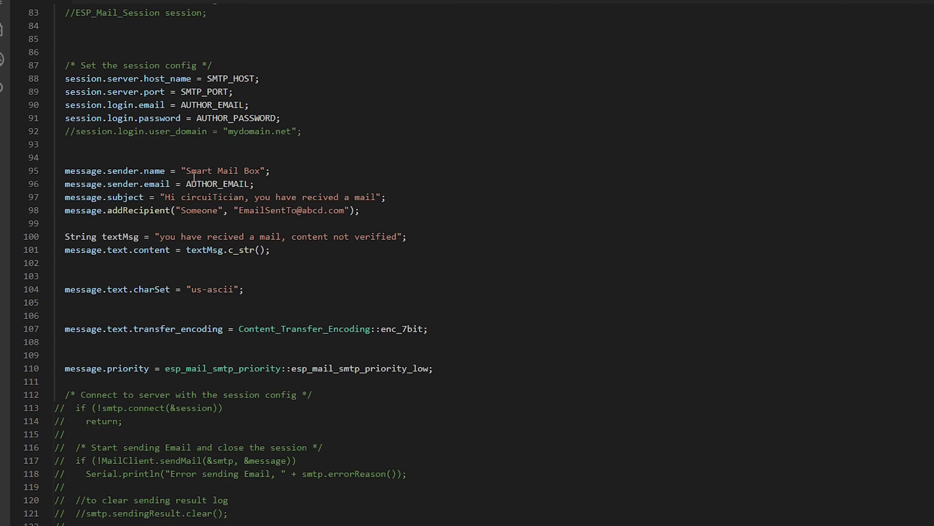
{"action": "left_click_drag", "start_coordinate": [212, 170], "coordinate": [373, 206]}
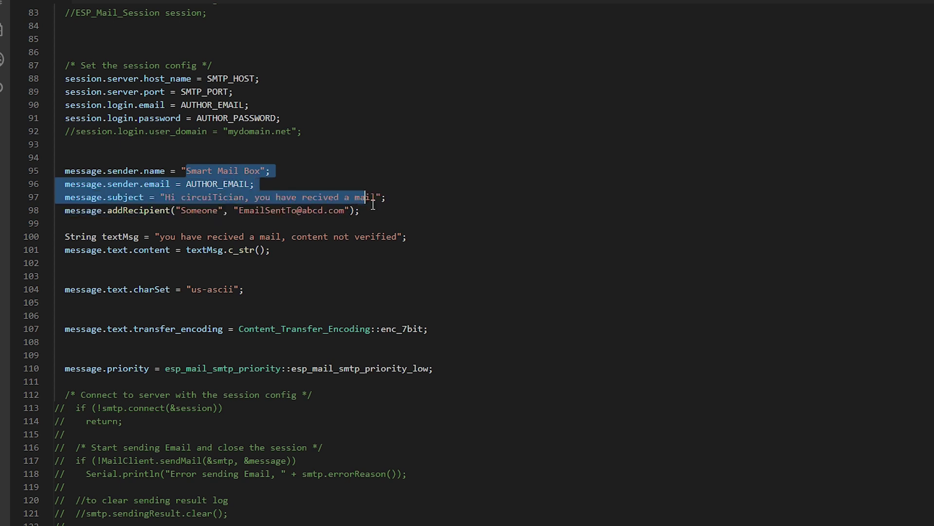
{"action": "left_click", "coordinate": [319, 197]}
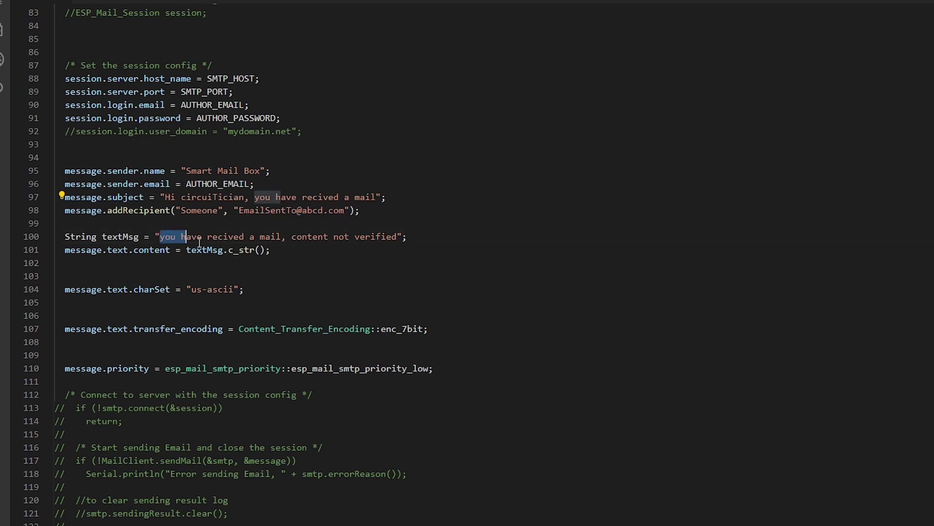
{"action": "left_click", "coordinate": [358, 256]}
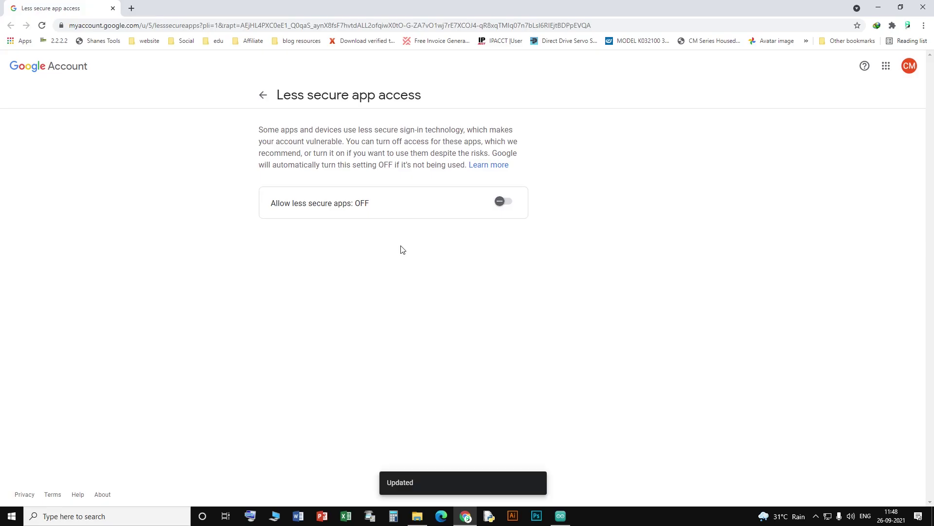
Step: Switch the Allow less secure apps toggle to ON
{"action": "left_click", "coordinate": [500, 202]}
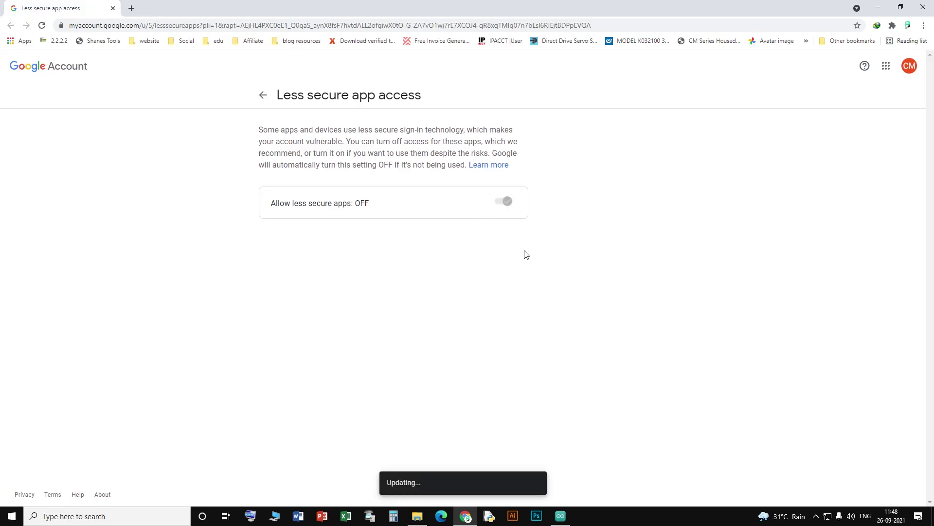